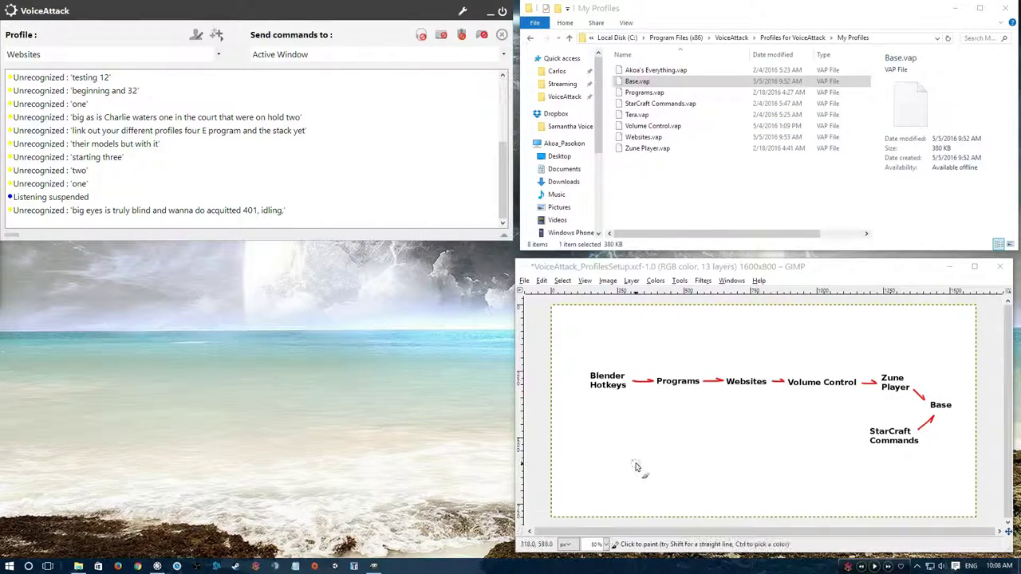
- Circle the Base label in orange on the profile diagram in GIMP
left_click(961, 405)
mouse_move(961, 404)
left_mouse_down()
mouse_move(949, 386)
mouse_move(926, 392)
mouse_move(927, 413)
mouse_move(955, 420)
mouse_move(968, 405)
mouse_move(952, 397)
left_mouse_up()
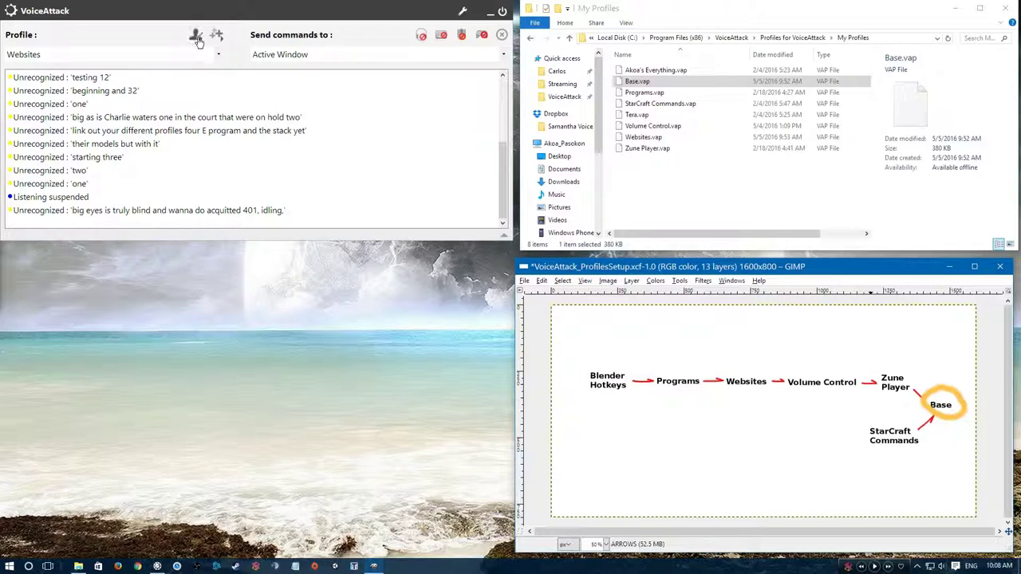
- In VoiceAttack, make Base the active profile and open it for editing
left_click(217, 54)
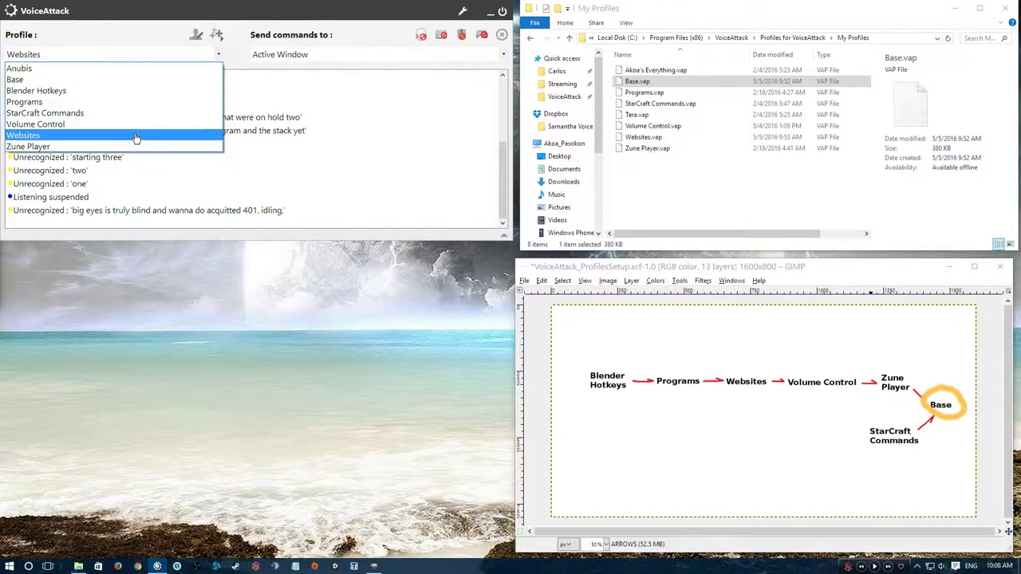
left_click(107, 80)
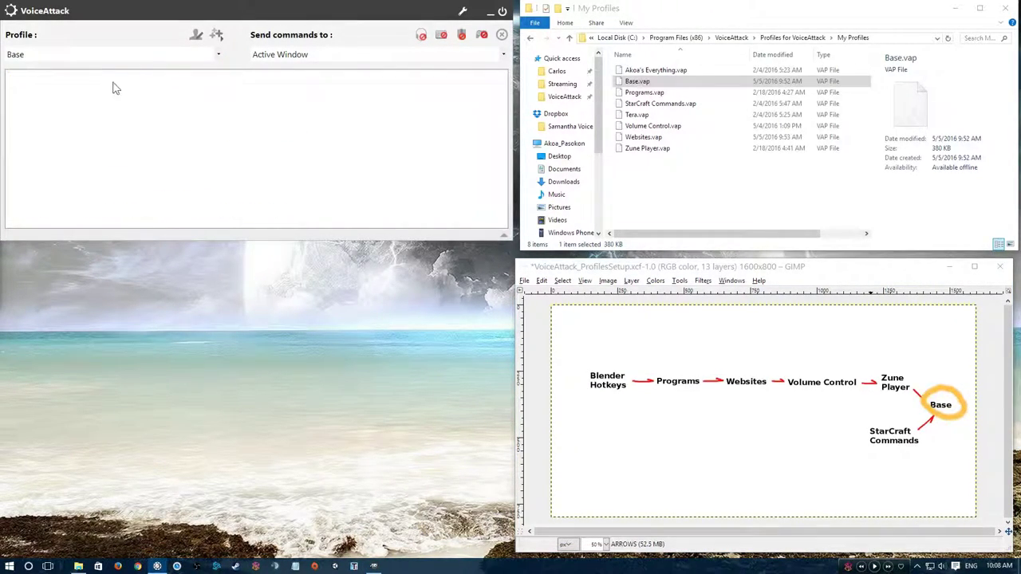
left_click(195, 37)
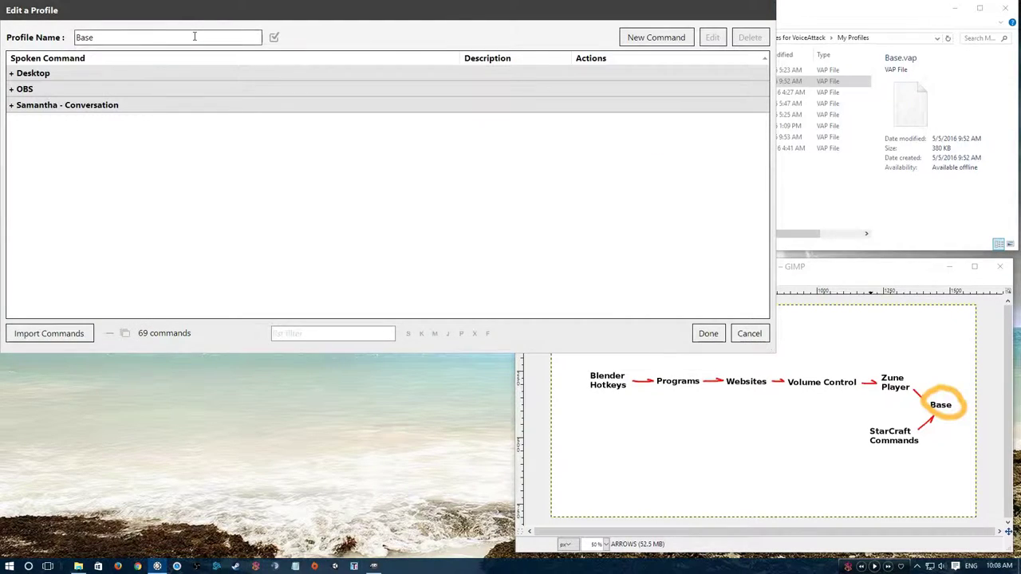
- Expand the Desktop, OBS and Samantha - Conversation groups of the Base profile and examine the commands in each
left_click(54, 74)
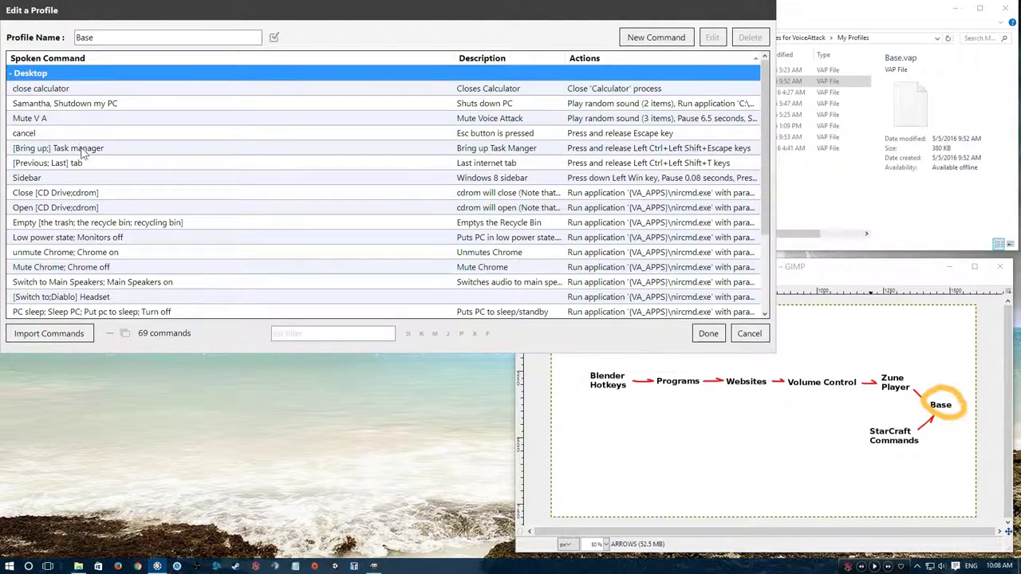
scroll(161, 156, "down", 1)
scroll(168, 122, "up", 1)
scroll(150, 147, "down", 1)
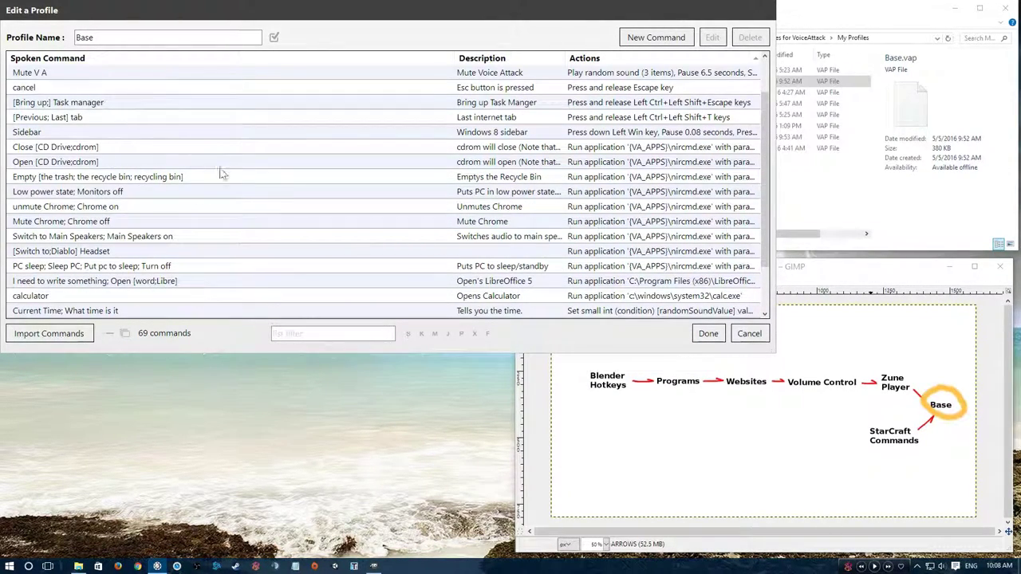
scroll(129, 169, "down", 2)
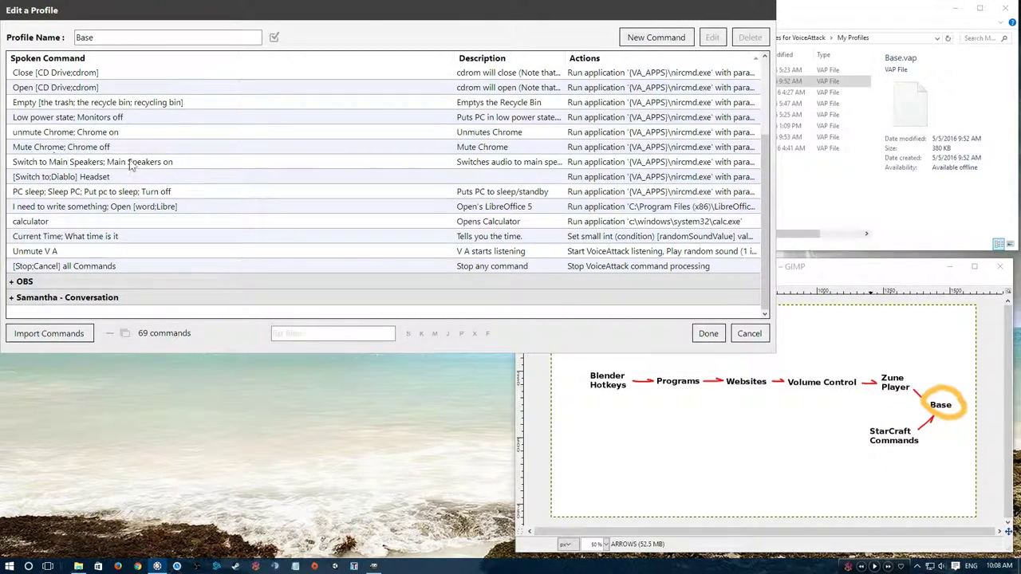
left_click(77, 284)
scroll(122, 217, "down", 2)
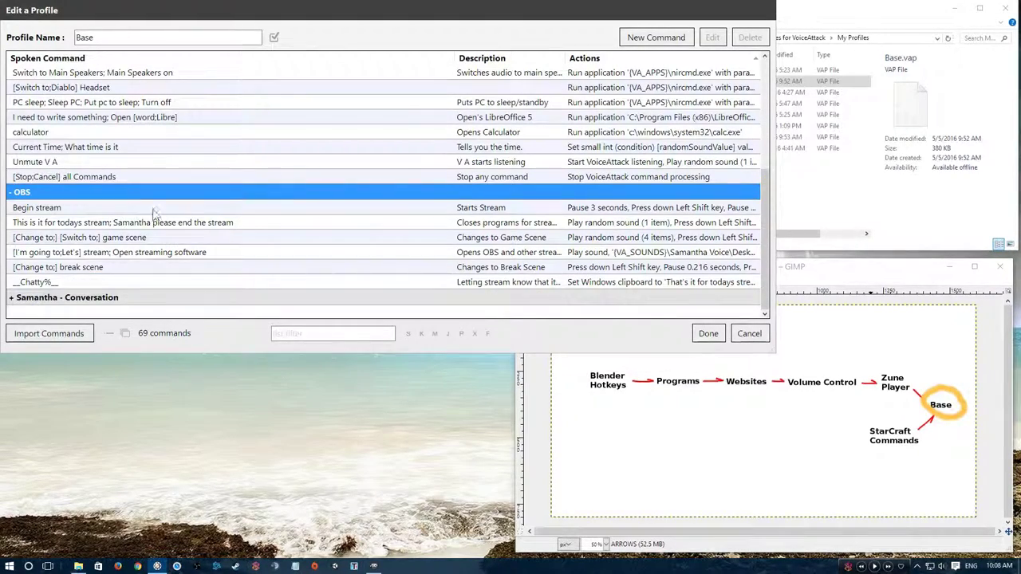
left_click(118, 303)
scroll(160, 249, "down", 6)
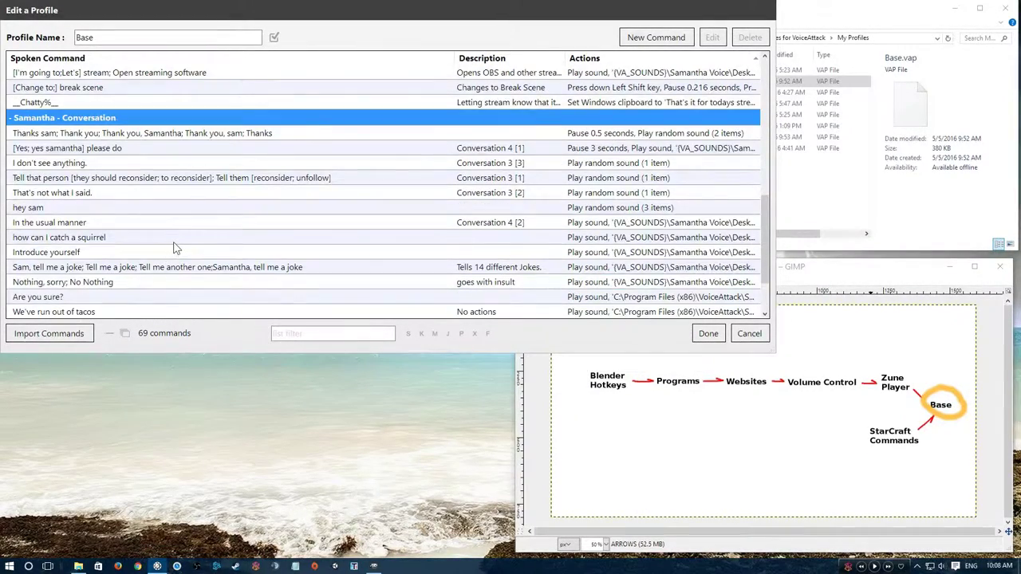
scroll(120, 148, "up", 2)
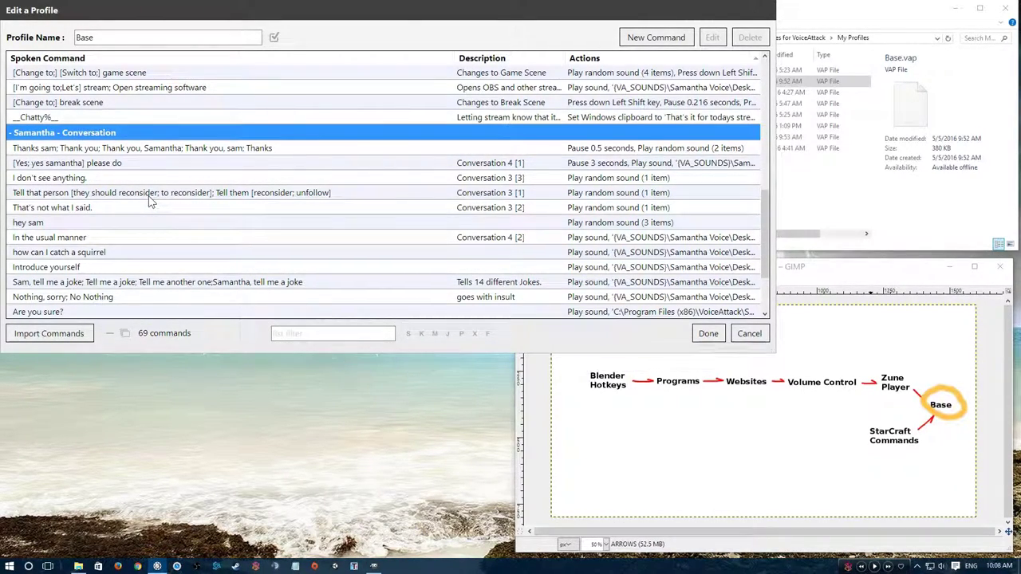
scroll(179, 205, "down", 2)
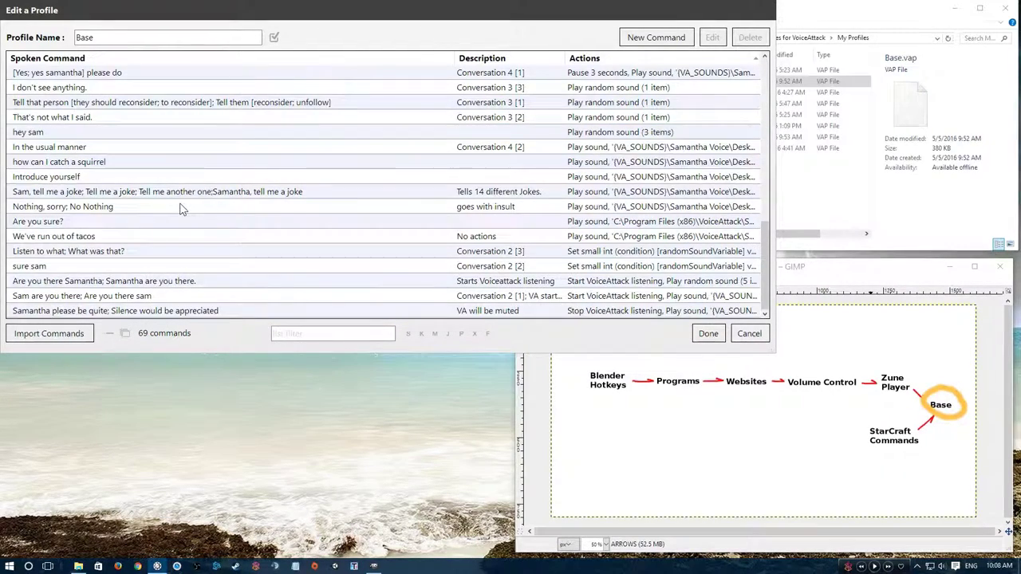
- Collapse the Base profile's three command groups and close the profile editor without saving
scroll(160, 214, "up", 2)
scroll(128, 199, "down", 2)
scroll(137, 232, "up", 3)
left_click(87, 176)
scroll(91, 250, "down", 4)
left_click(80, 237)
scroll(88, 199, "up", 3)
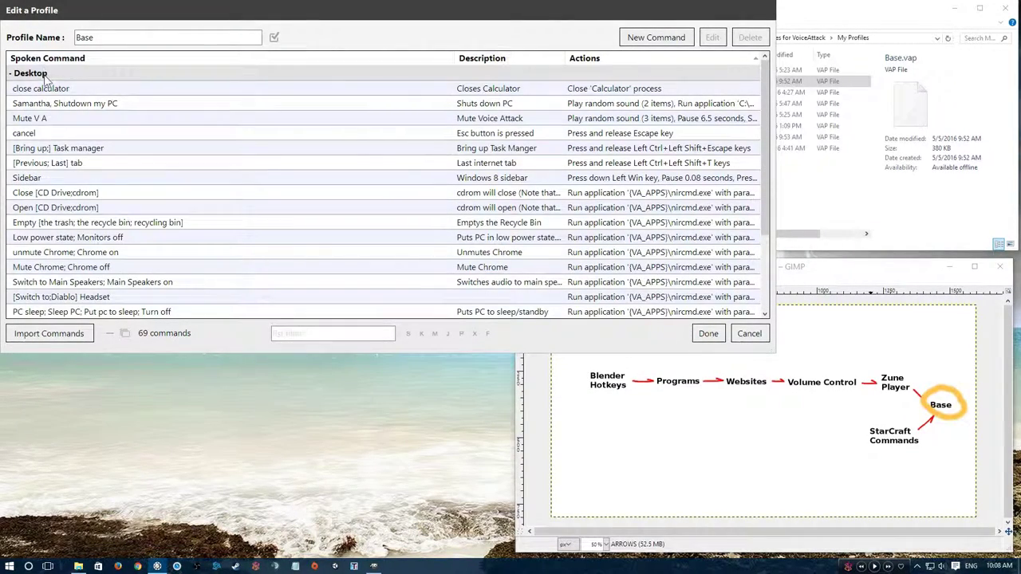
left_click(45, 75)
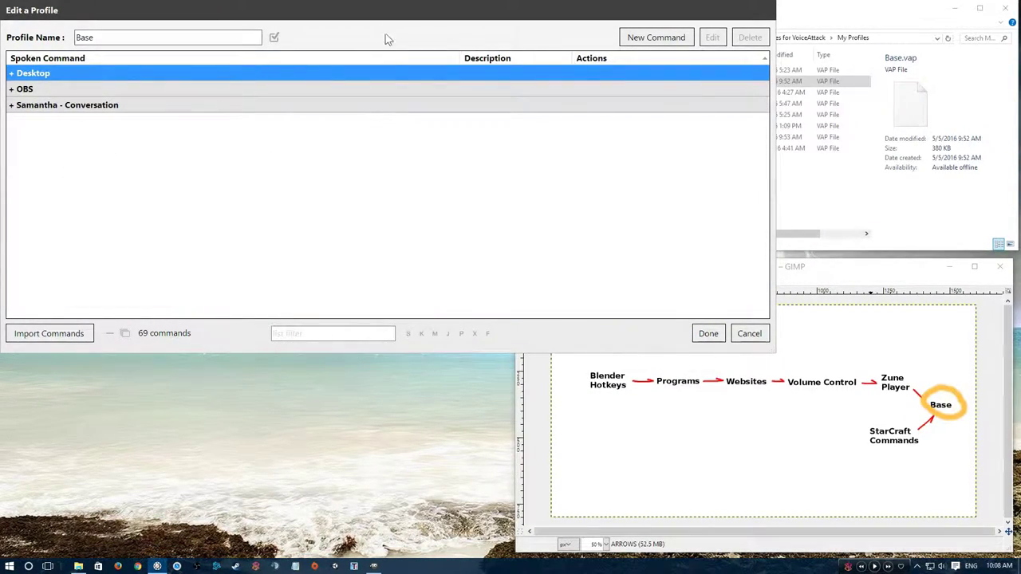
left_click(735, 340)
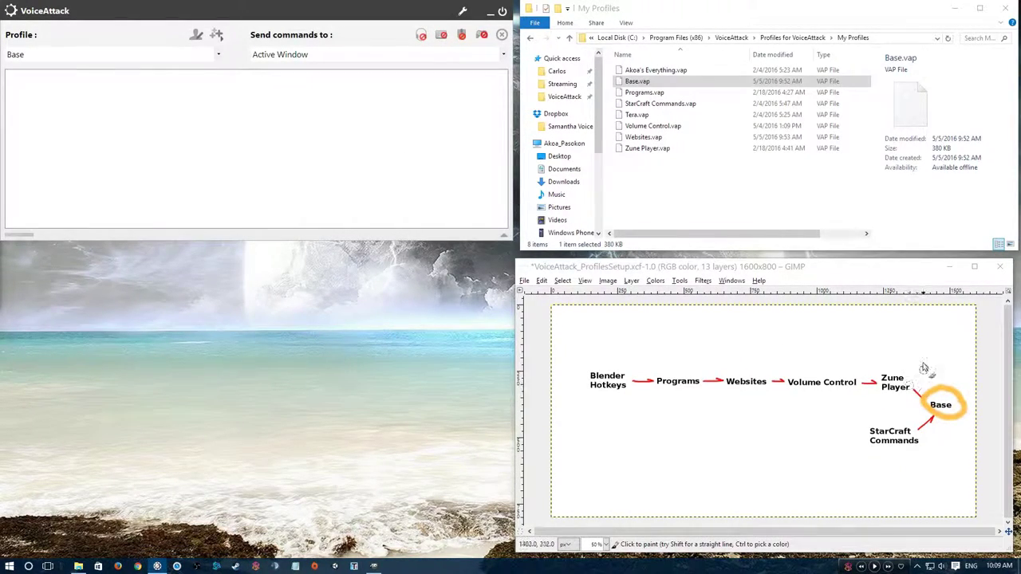
- Undo the orange circle around the Base label on the GIMP diagram
left_click(869, 274)
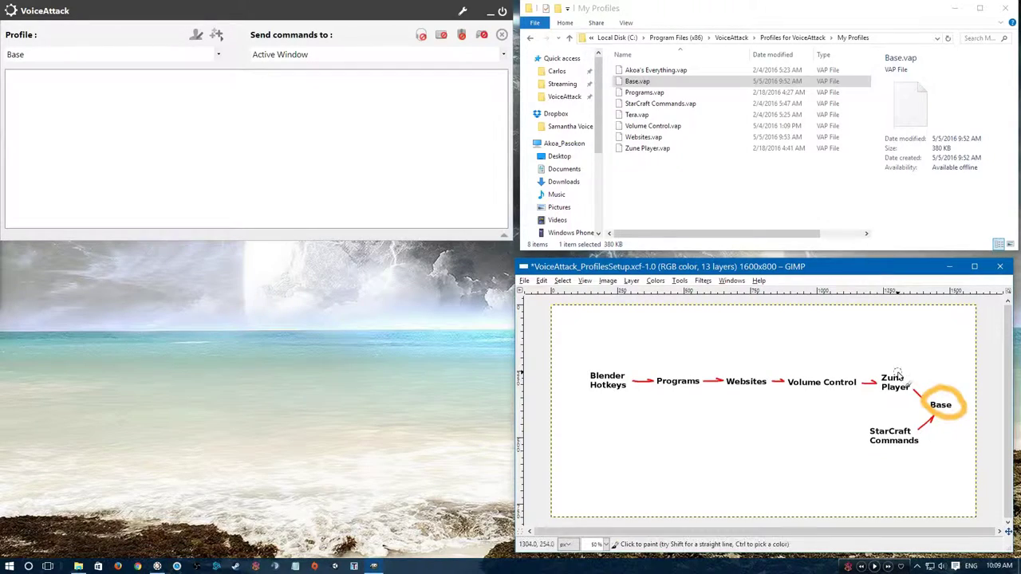
key("ctrl+z")
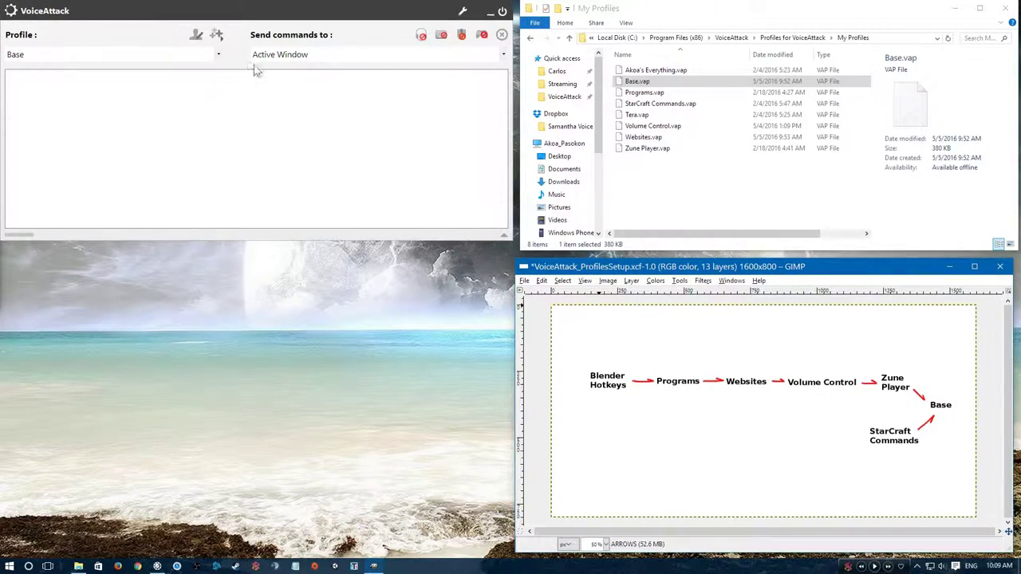
- Reopen the Base profile in the VoiceAttack editor to view its command groups, and close it without saving
left_click(196, 37)
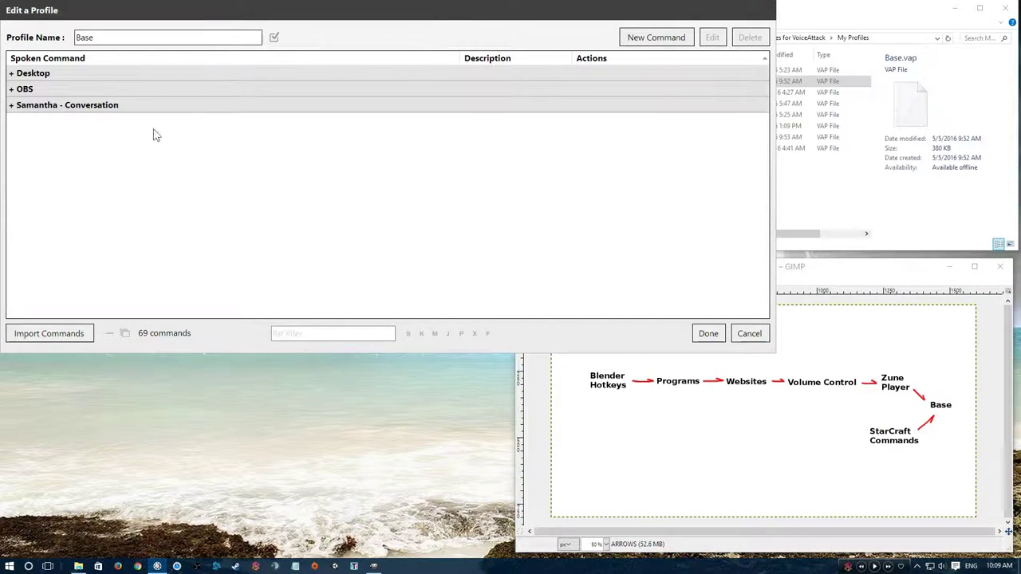
key("Escape")
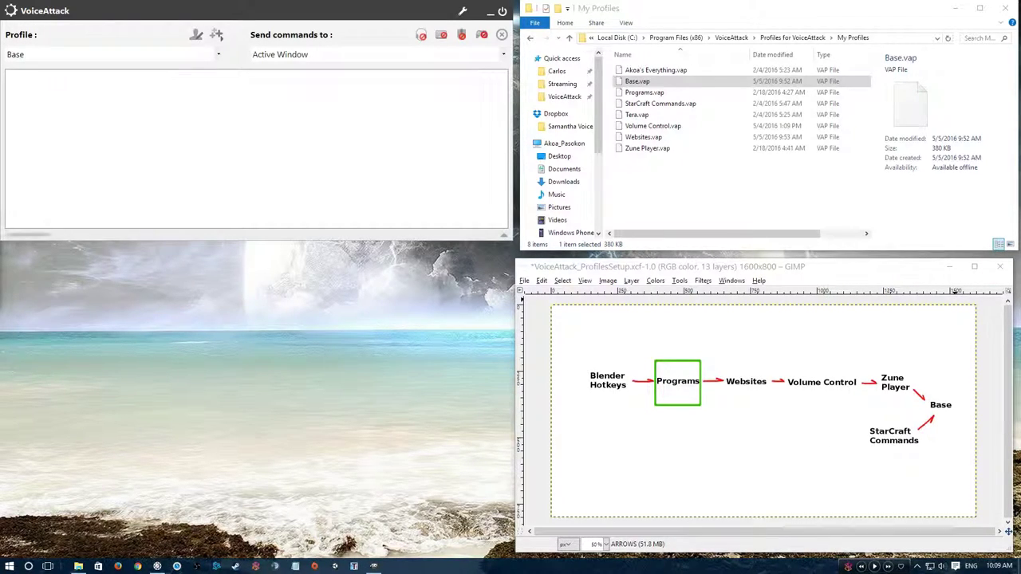
key("ctrl+z")
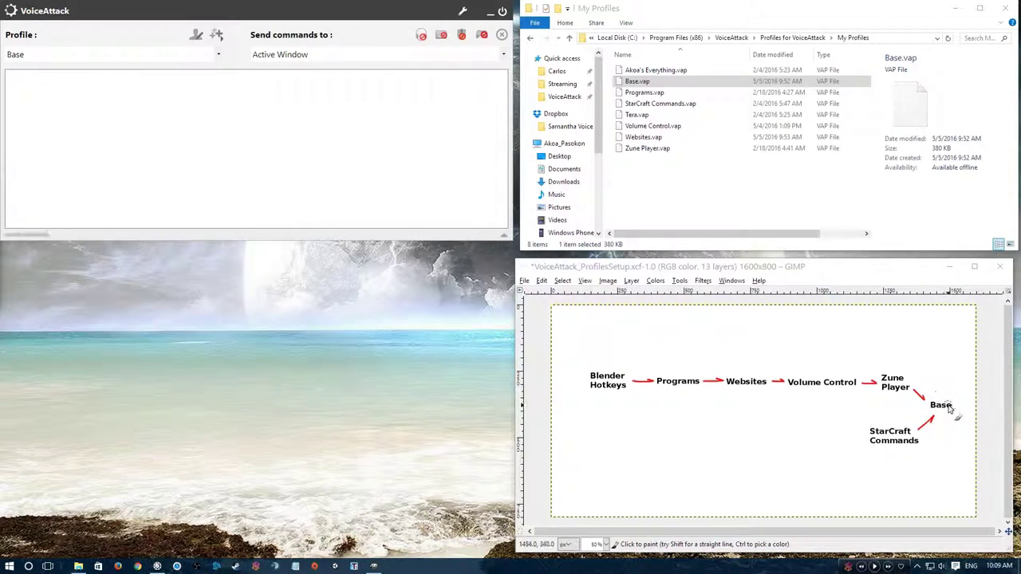
- Make Zune Player the active VoiceAttack profile, and circle the Zune Player and Base labels in orange on the GIMP diagram
left_click(217, 58)
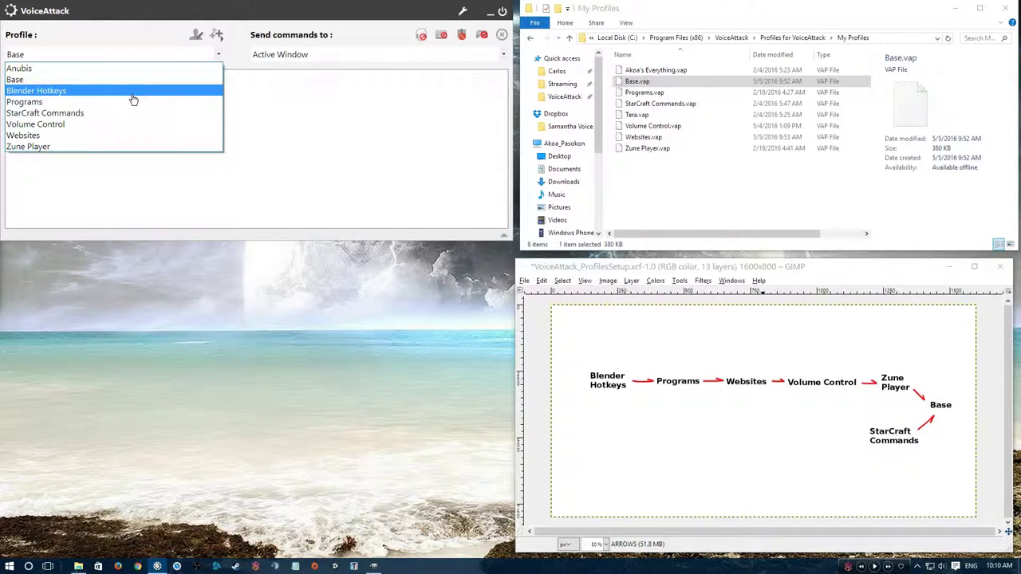
left_click(91, 146)
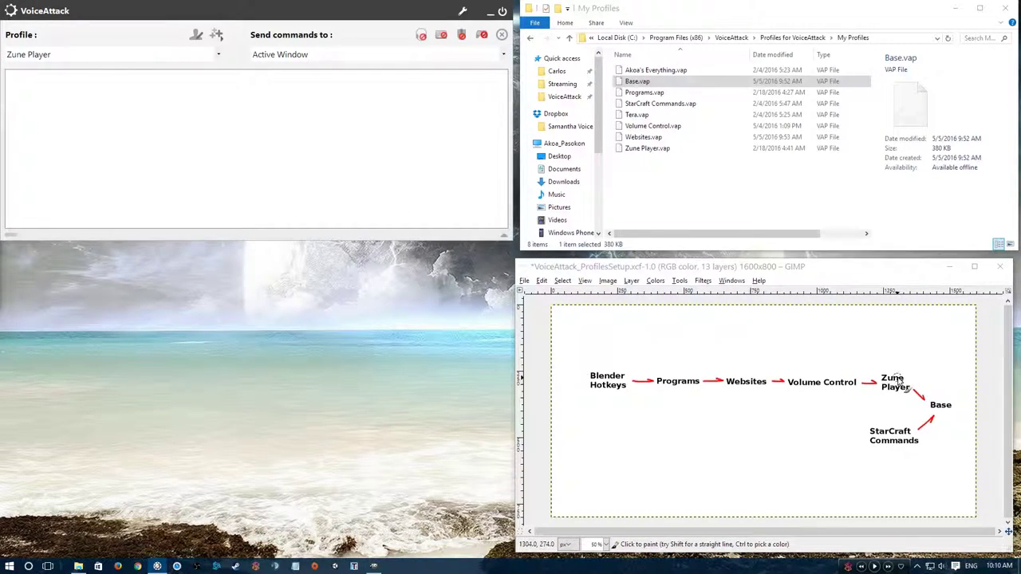
mouse_move(911, 371)
left_mouse_down()
mouse_move(874, 373)
mouse_move(881, 395)
mouse_move(961, 395)
mouse_move(962, 414)
mouse_move(929, 419)
mouse_move(925, 395)
left_mouse_up()
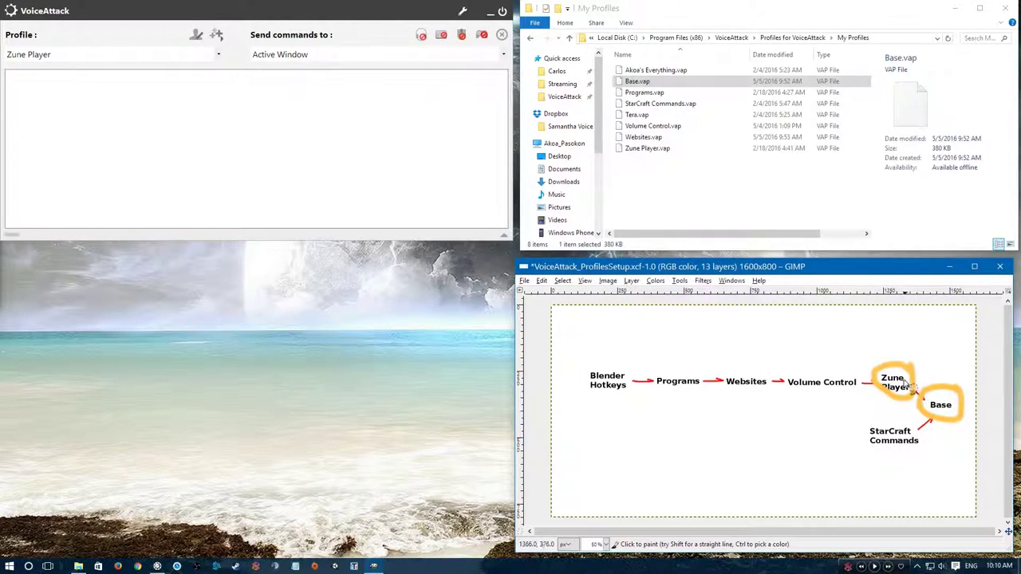
- Set the Zune Player profile to include commands from the Base profile and save the profile
left_click(196, 37)
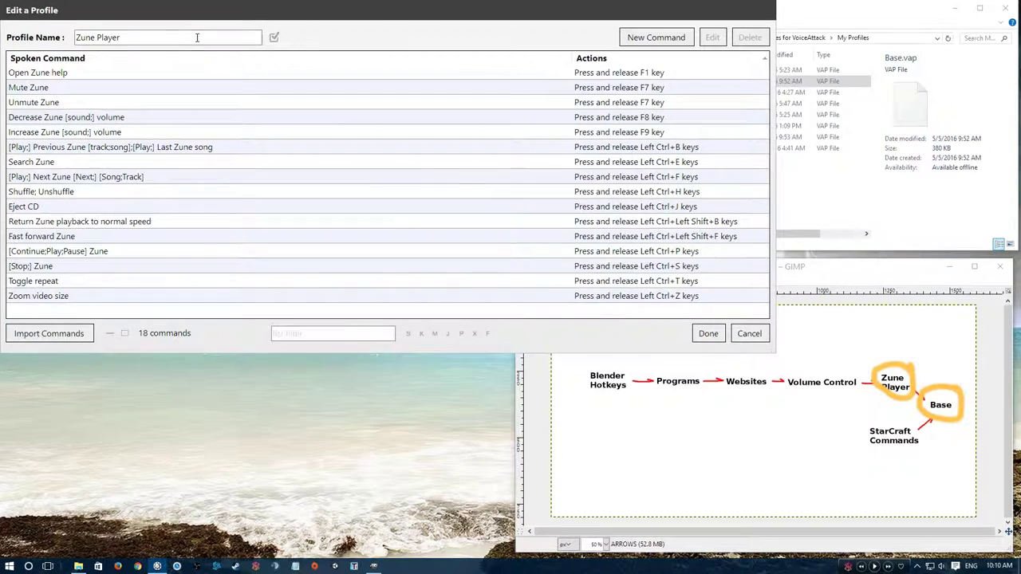
left_click(274, 39)
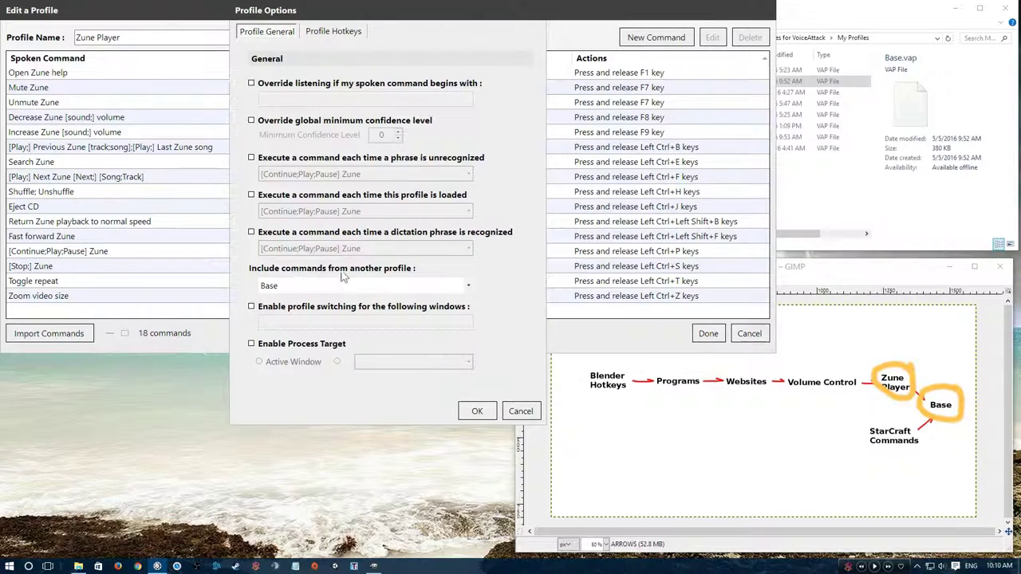
left_click(459, 285)
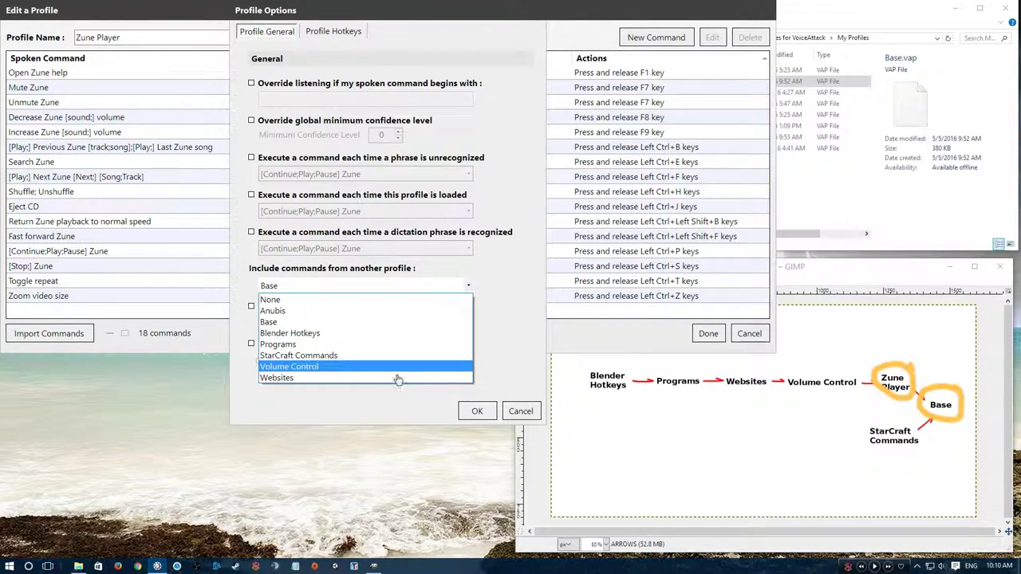
left_click(394, 322)
left_click(471, 406)
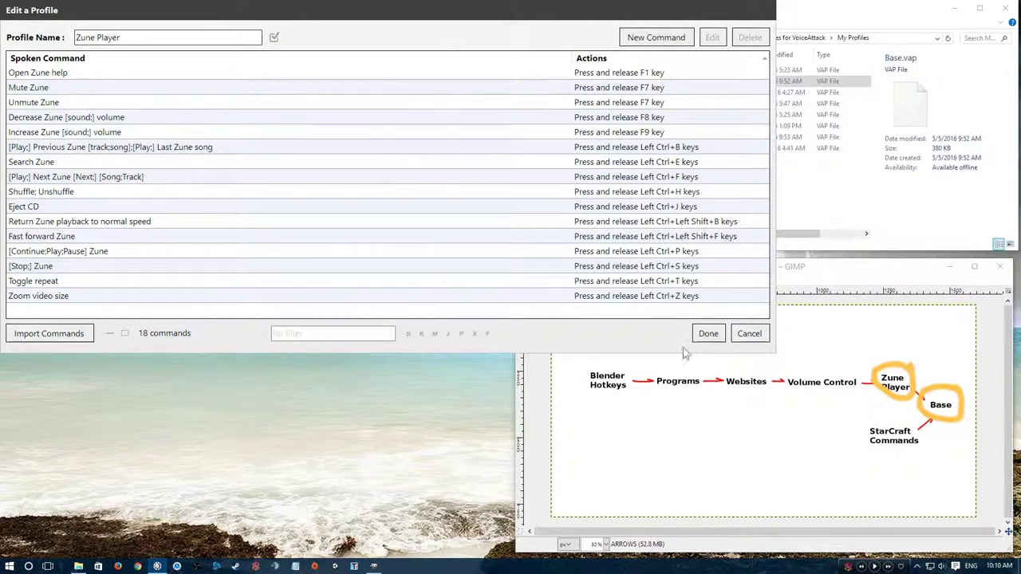
left_click(706, 333)
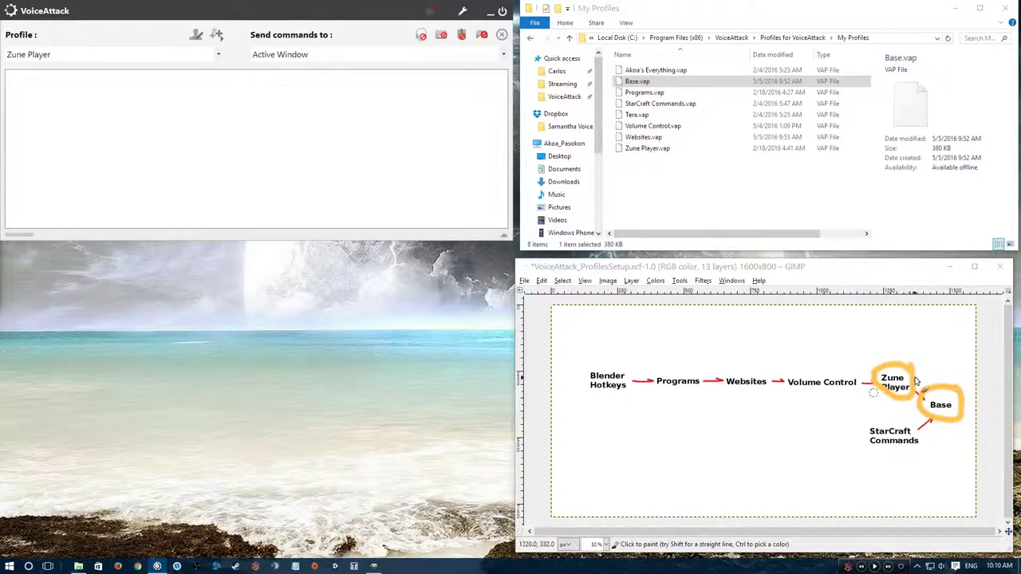
- Undo the orange circles around the Zune Player and Base labels on the GIMP diagram
left_click(875, 283)
key("ctrl+z")
key("ctrl+z")
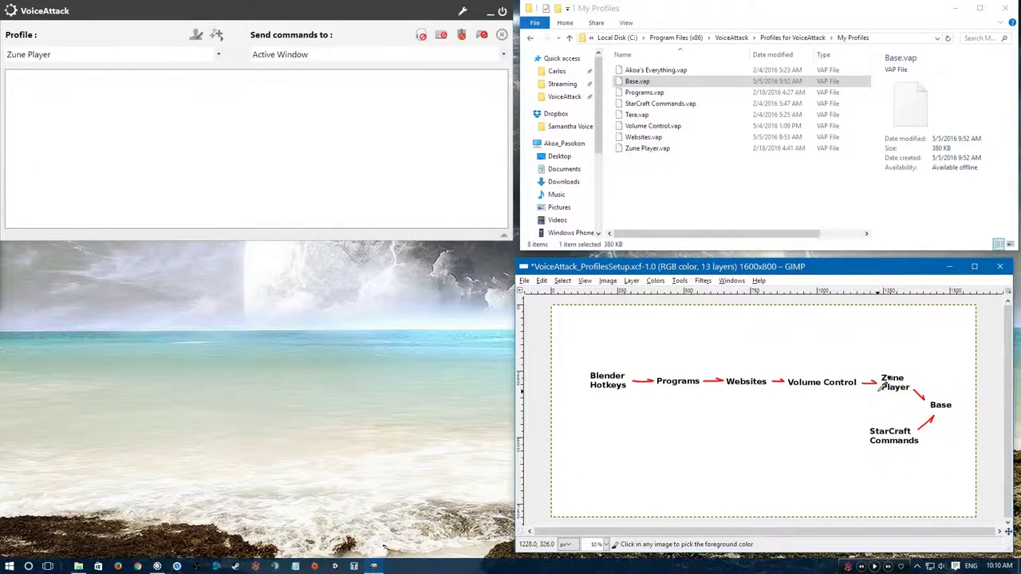
- Make Programs the active VoiceAttack profile and open it for editing
left_click(218, 56)
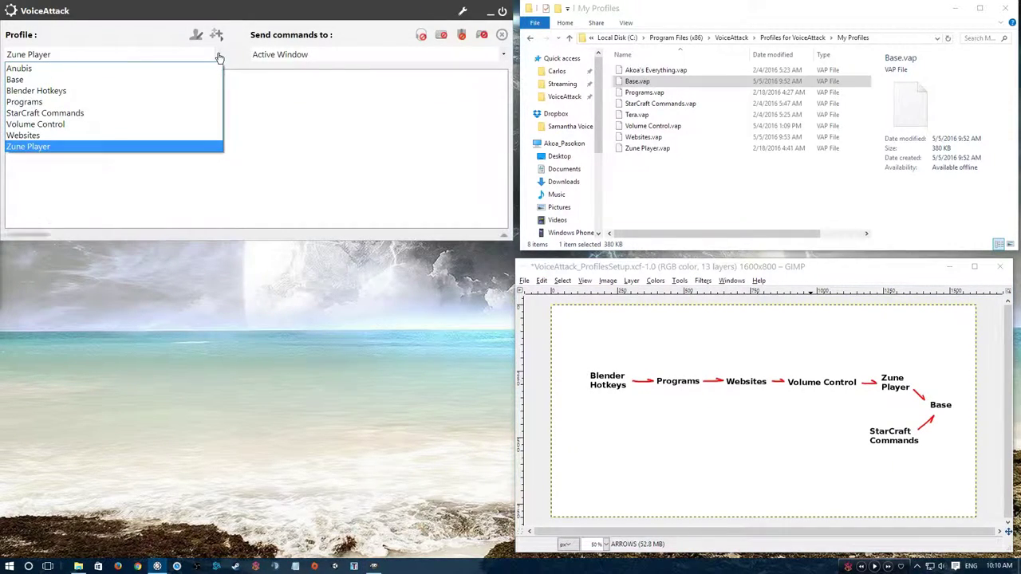
left_click(48, 103)
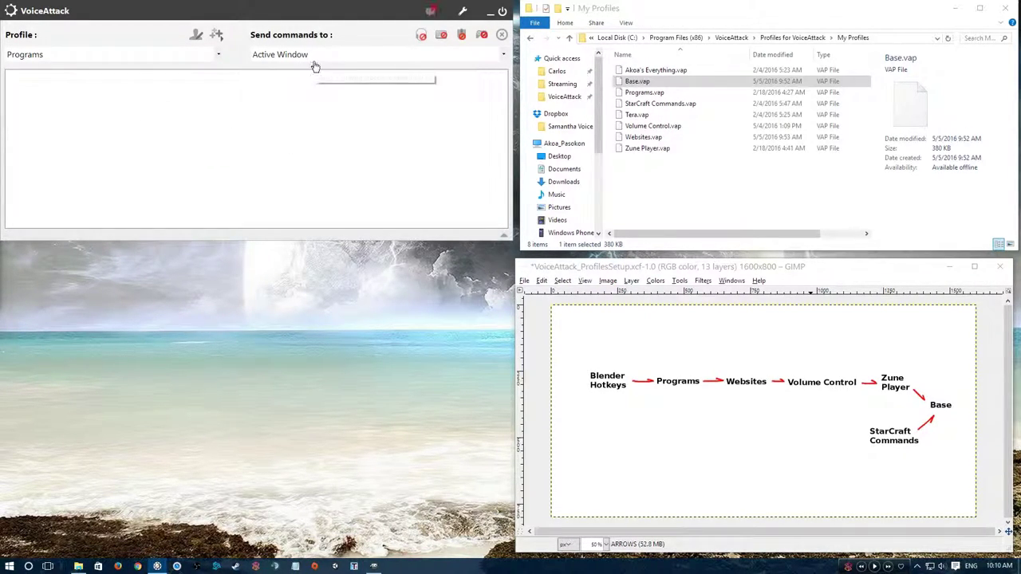
left_click(196, 35)
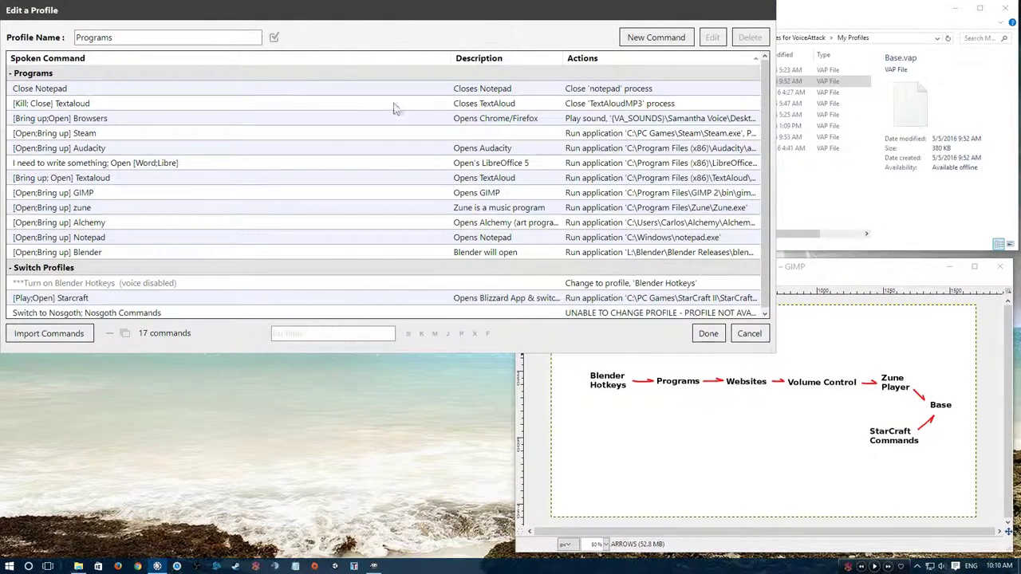
- Check which other profile the Programs profile includes commands from, and confirm its options and the profile
left_click(274, 38)
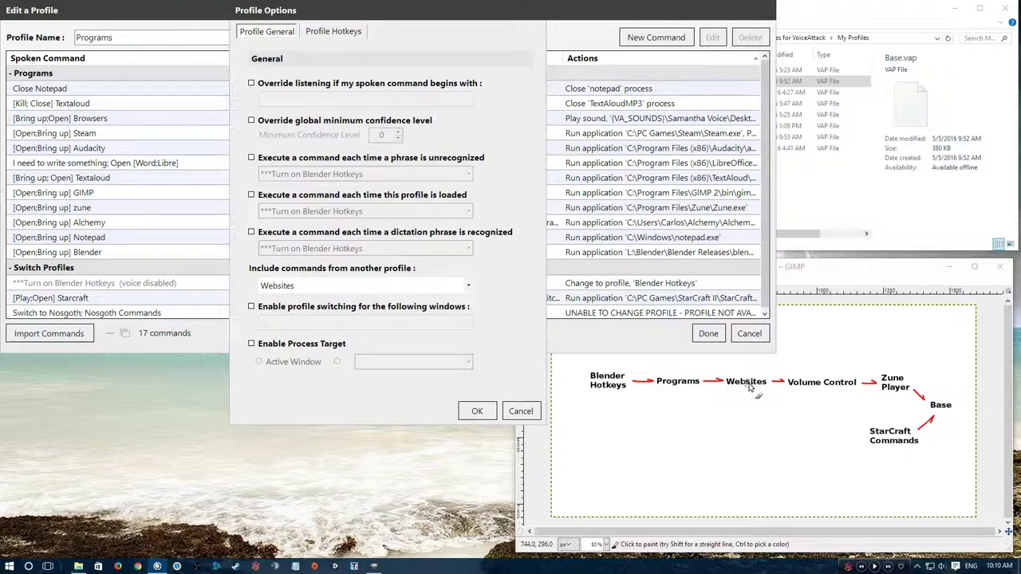
left_click(469, 289)
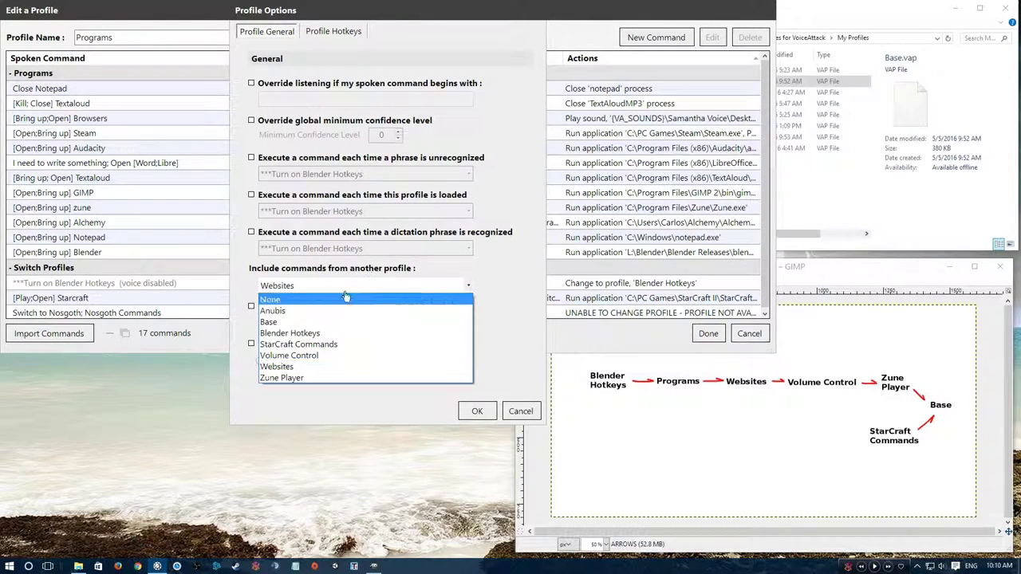
left_click(472, 376)
left_click(477, 410)
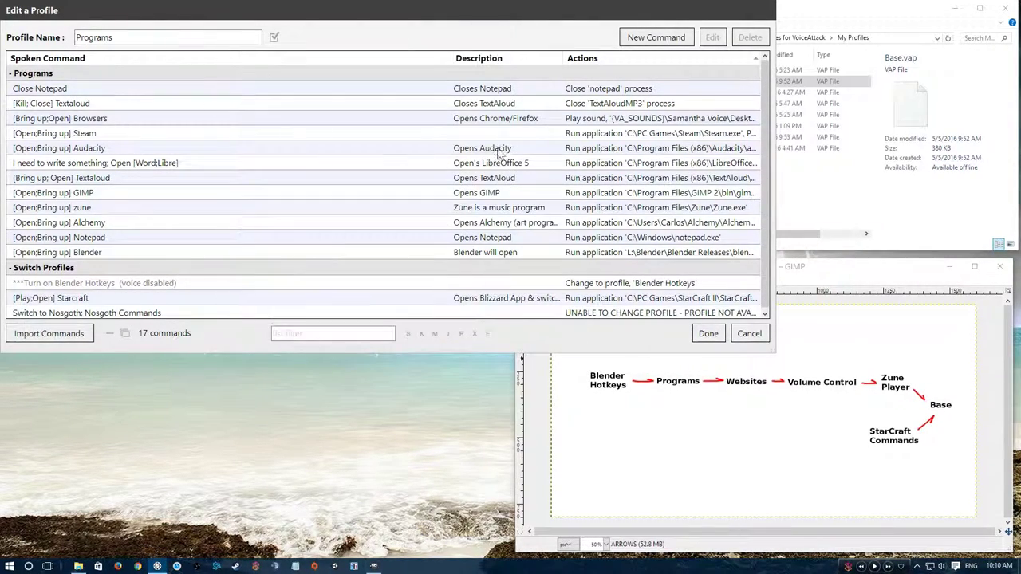
left_click(708, 333)
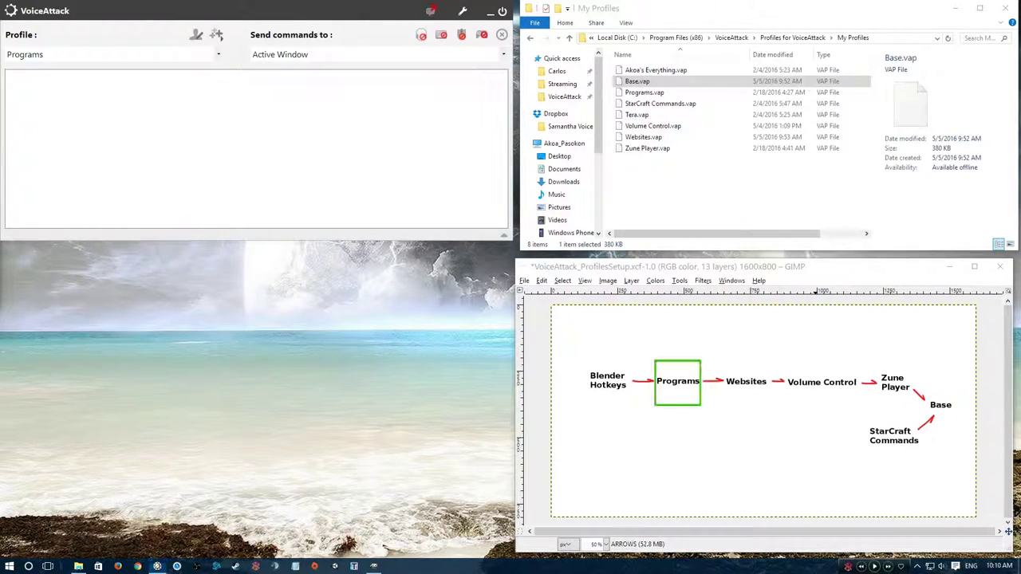
- Circle the Websites, Volume Control, Zune Player and Base labels in orange on the GIMP diagram
mouse_move(764, 364)
left_mouse_down()
mouse_move(733, 403)
mouse_move(800, 401)
mouse_move(783, 368)
left_mouse_up()
mouse_move(846, 366)
left_mouse_down()
mouse_move(865, 384)
mouse_move(909, 359)
left_mouse_up()
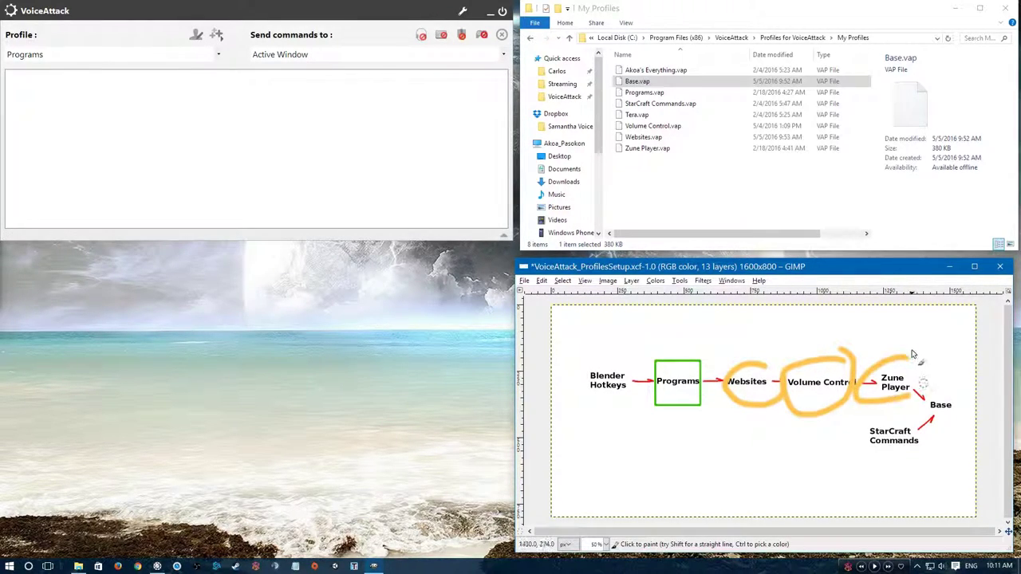
left_click_drag(945, 397, 951, 395)
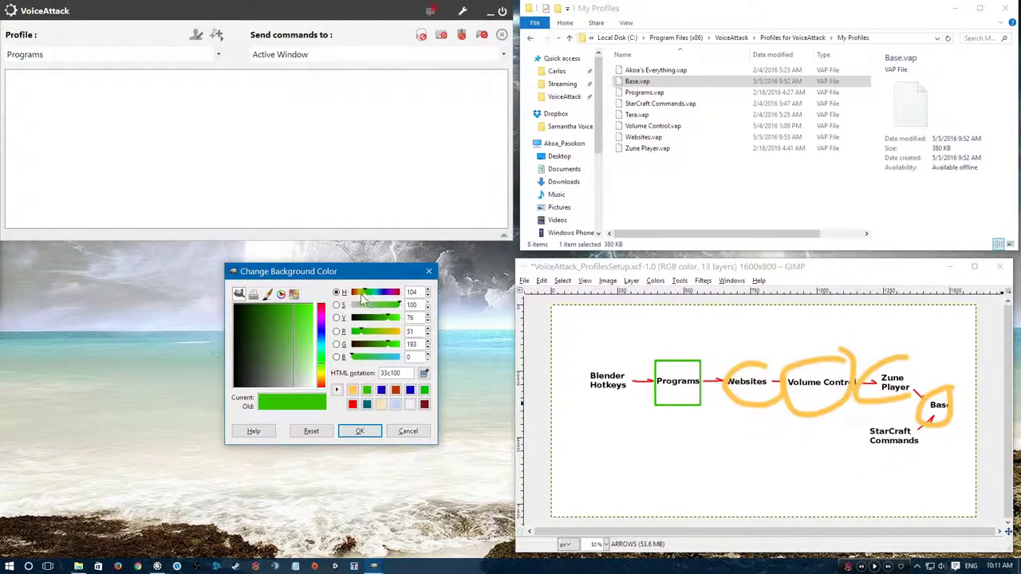
- Change the paint colour to red and circle the StarCraft Commands and Blender Hotkeys labels on the diagram
left_click(354, 292)
left_click(360, 430)
mouse_move(917, 420)
left_mouse_down()
mouse_move(855, 445)
mouse_move(921, 453)
left_mouse_up()
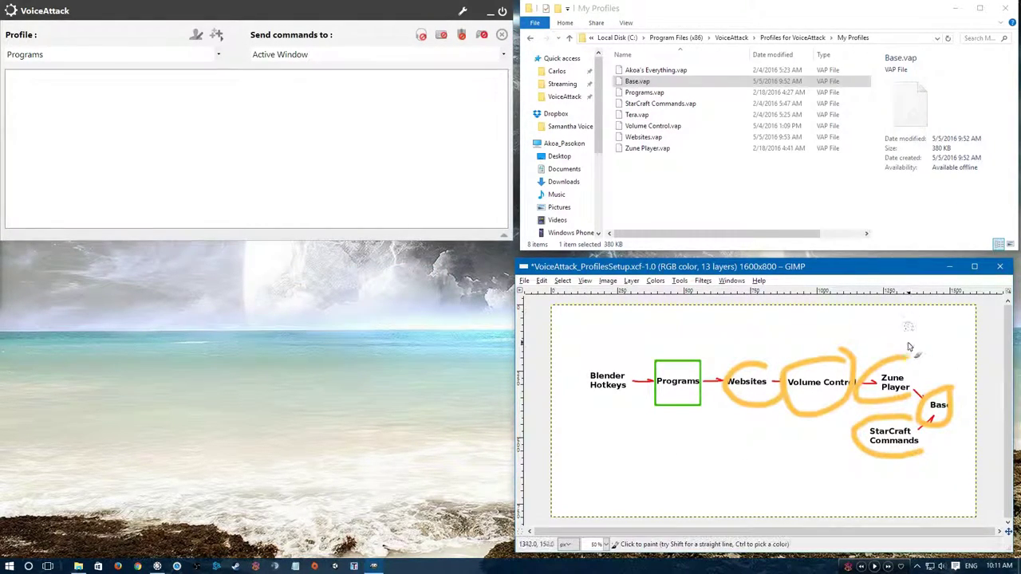
key("ctrl+z")
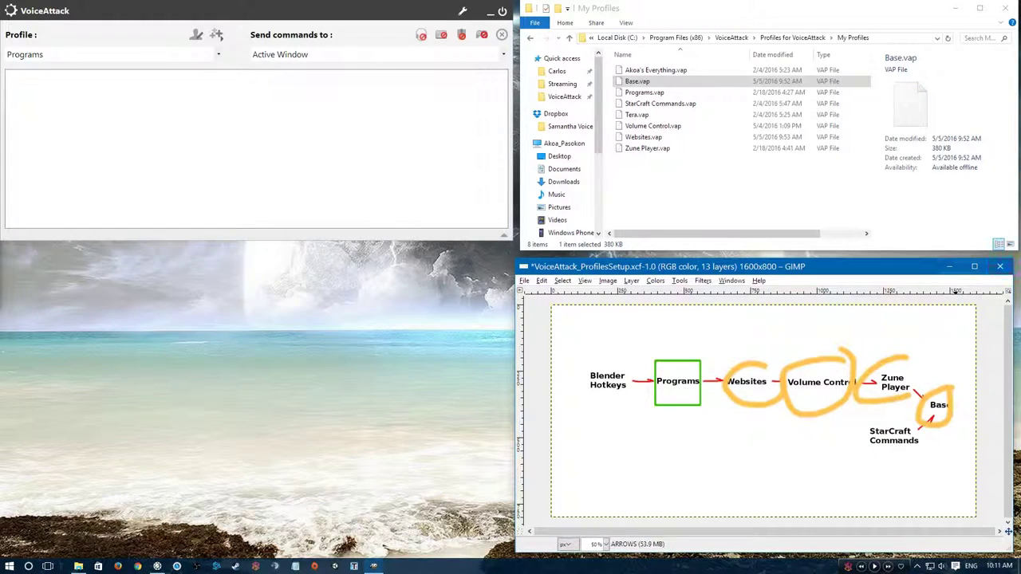
mouse_move(921, 437)
left_mouse_down()
mouse_move(880, 421)
mouse_move(925, 451)
mouse_move(925, 433)
left_mouse_up()
mouse_move(622, 353)
left_mouse_down()
mouse_move(571, 402)
mouse_move(630, 354)
left_mouse_up()
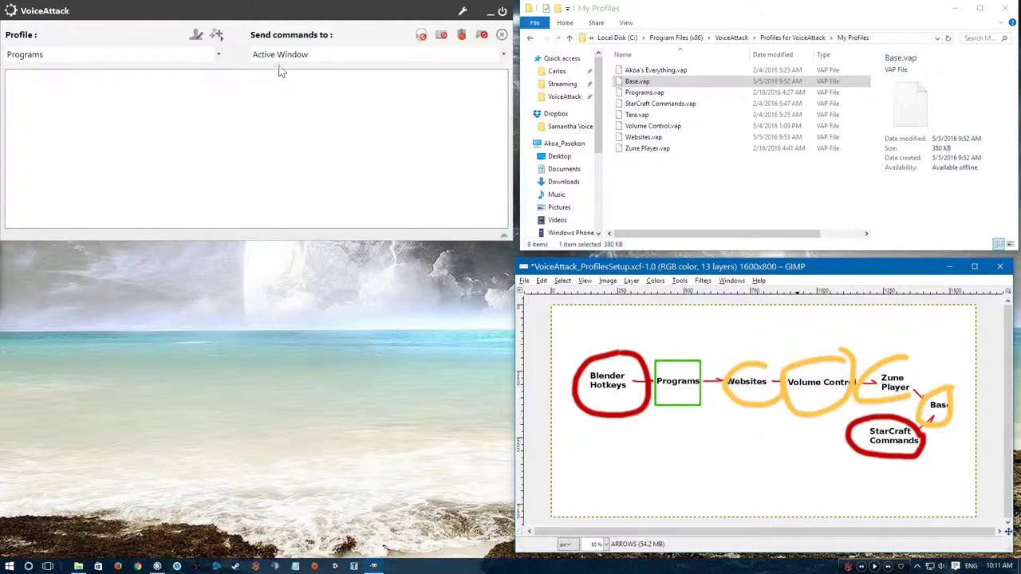
- Switch to VoiceAttack and look through the list of available profiles, keeping Programs active
left_click(266, 14)
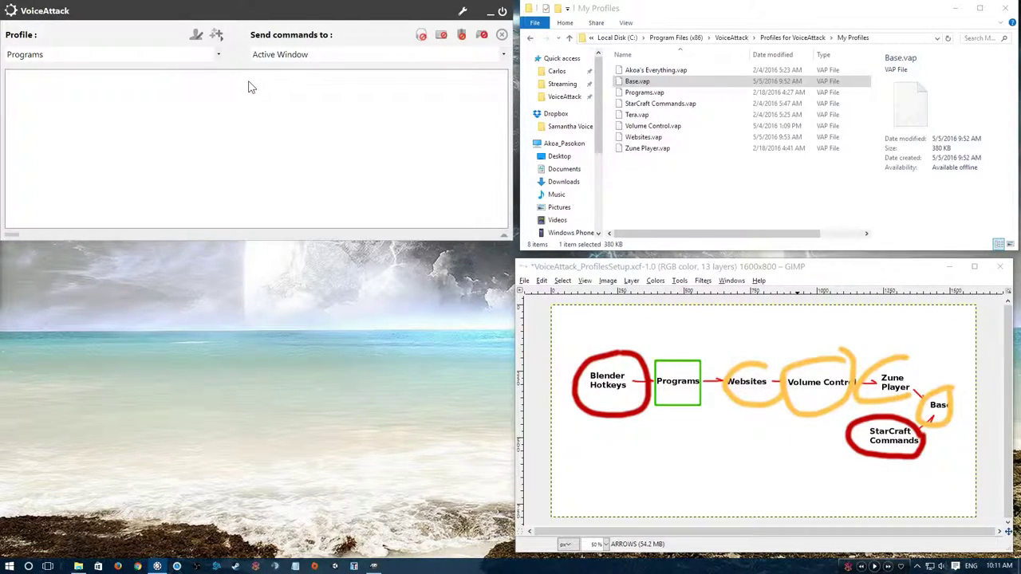
left_click(218, 54)
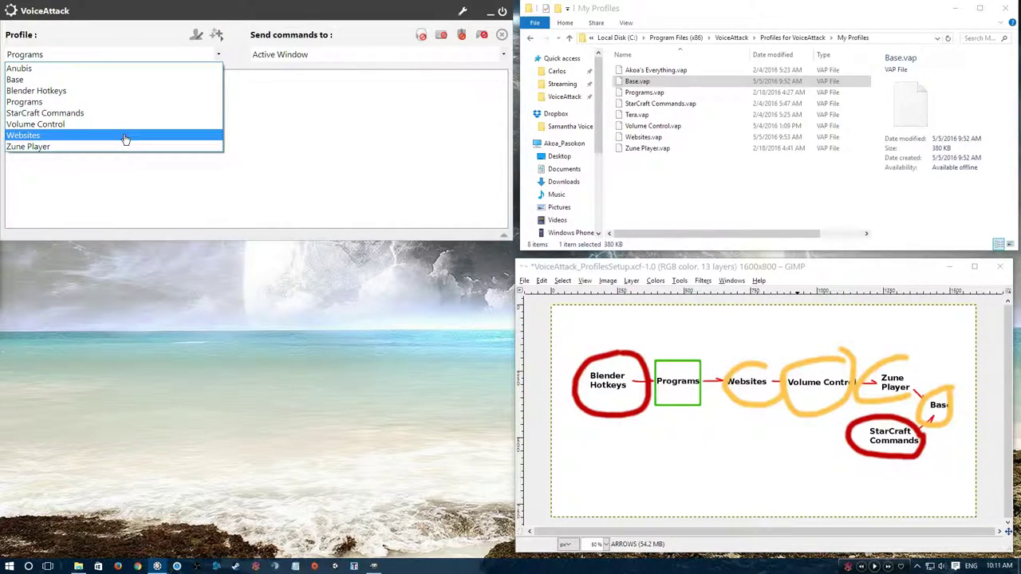
left_click(236, 61)
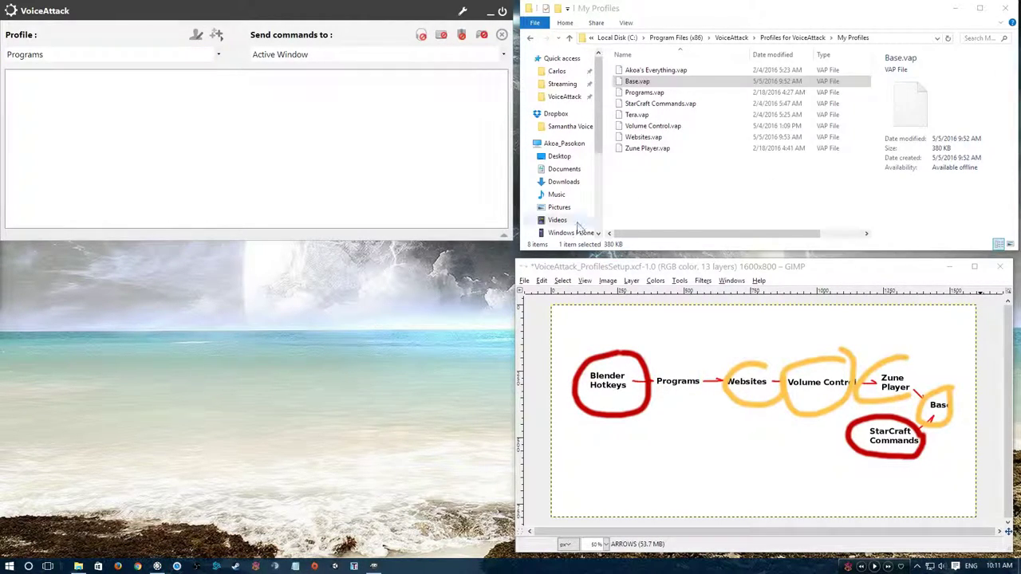
- Return to GIMP and undo the orange and red circles around the diagram's profile labels
left_click(748, 271)
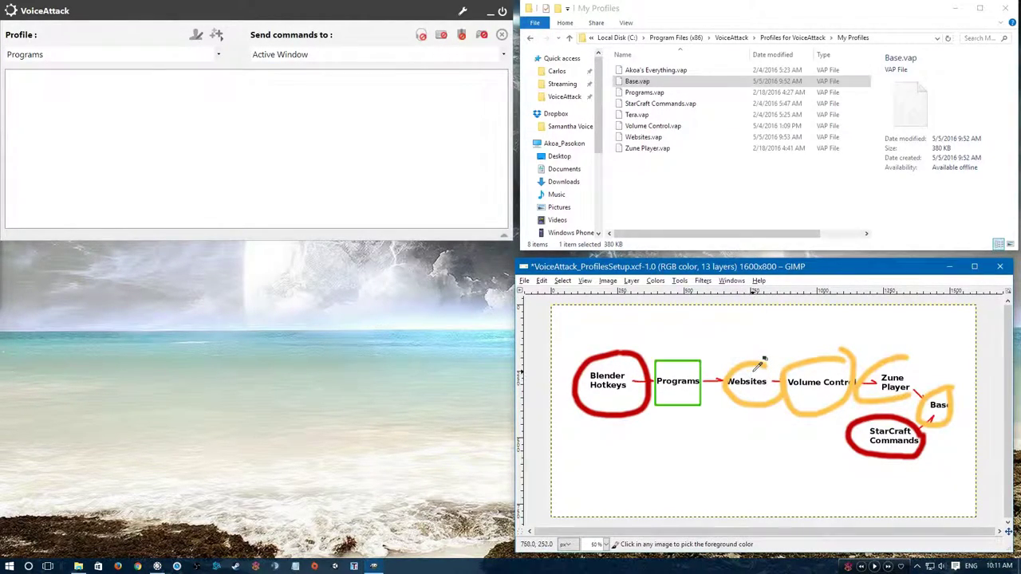
key("ctrl+z")
key("ctrl+z")
key("ctrl+z")
key("ctrl+z")
key("ctrl+z")
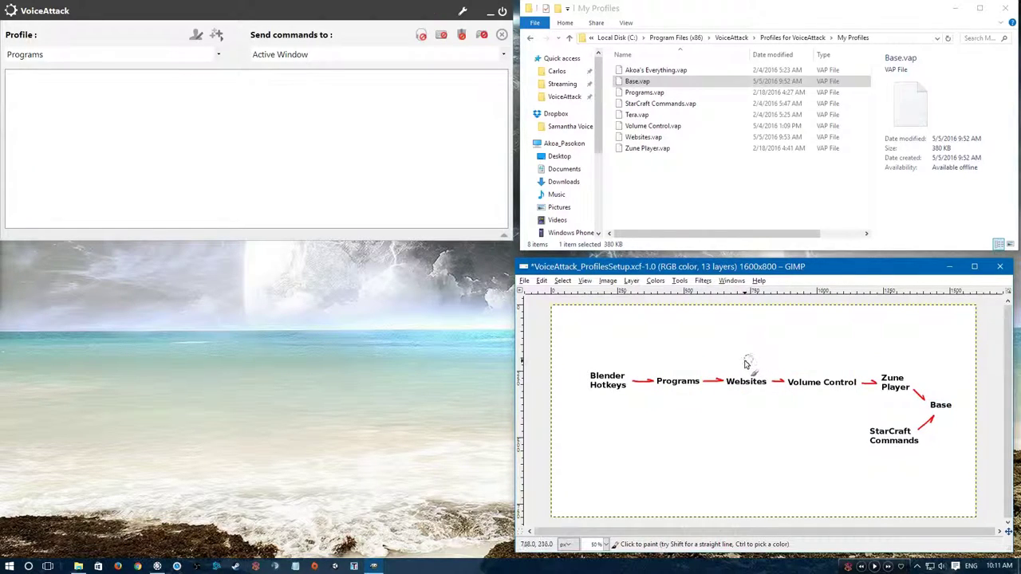
key("ctrl+z")
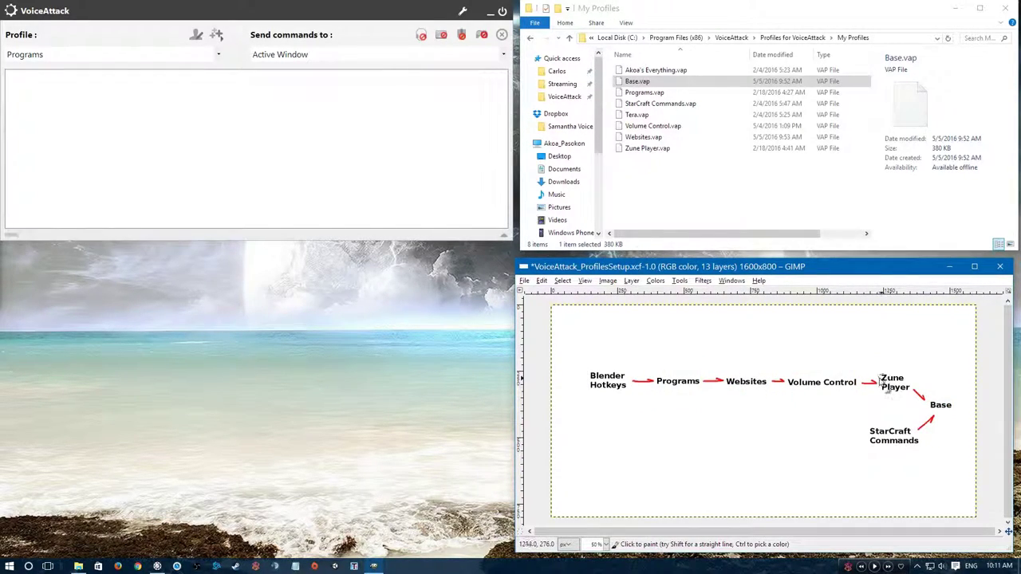
- Open the options of VoiceAttack's Programs profile, check which profile its commands are included from, and confirm both dialogs
left_click(196, 40)
left_click(274, 37)
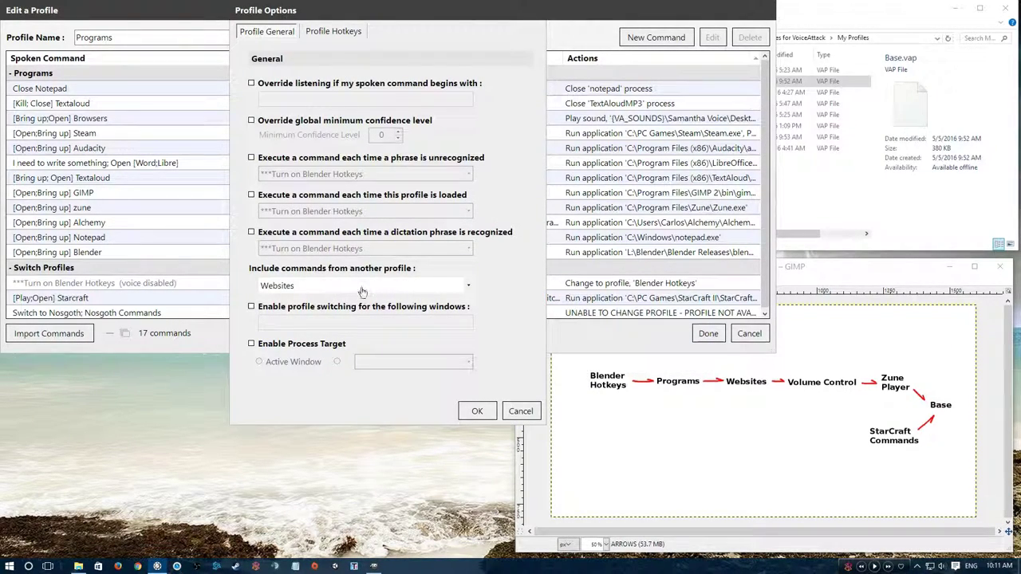
left_click(472, 411)
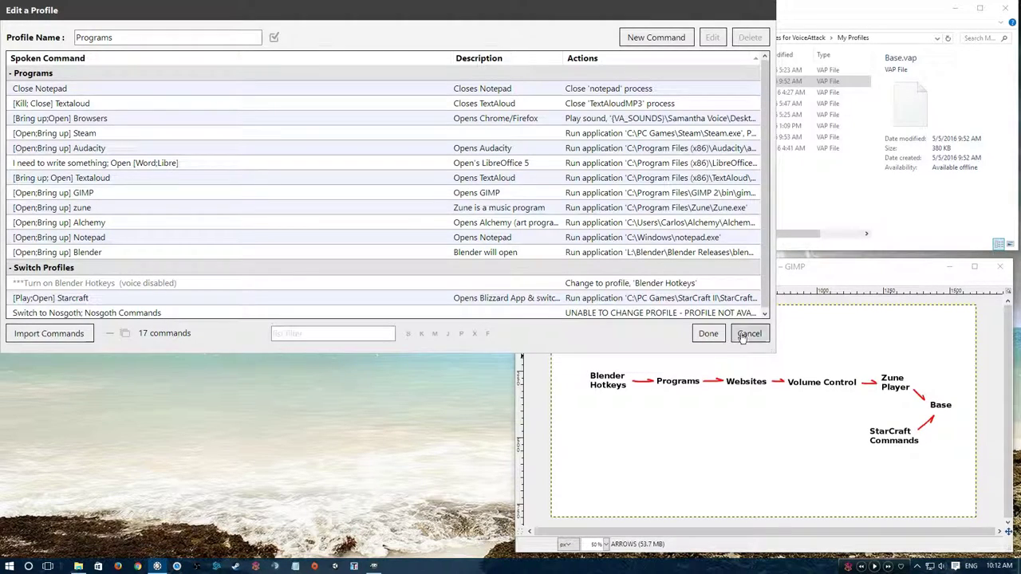
left_click(705, 336)
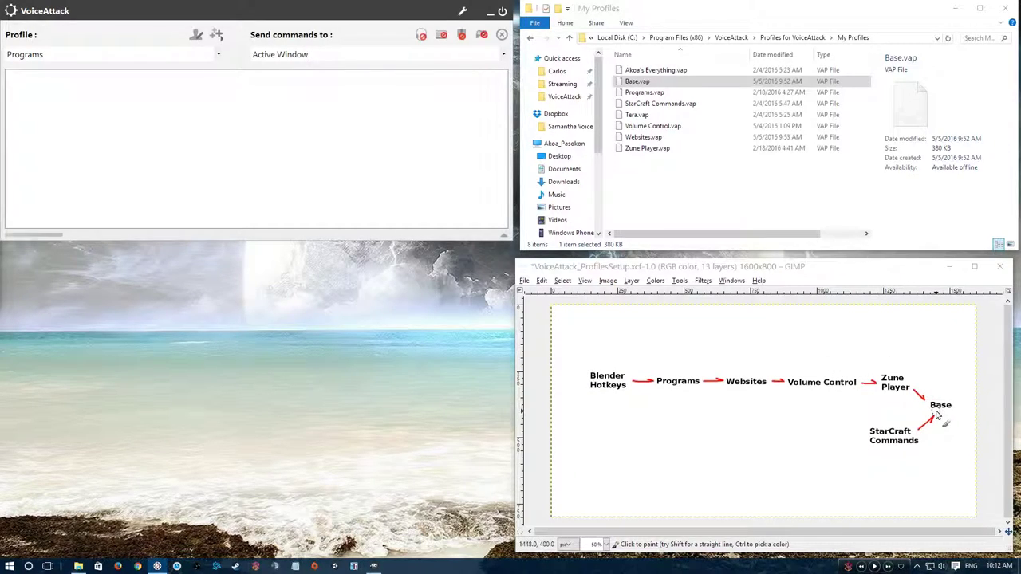
- On the GIMP diagram, draw a red line beneath the chain, circle StarCraft Commands in red, and loop it with Base in orange
mouse_move(941, 427)
left_mouse_down()
mouse_move(941, 444)
mouse_move(785, 472)
mouse_move(622, 468)
left_mouse_up()
mouse_move(918, 423)
left_mouse_down()
mouse_move(889, 413)
mouse_move(857, 444)
mouse_move(930, 467)
mouse_move(909, 421)
left_mouse_up()
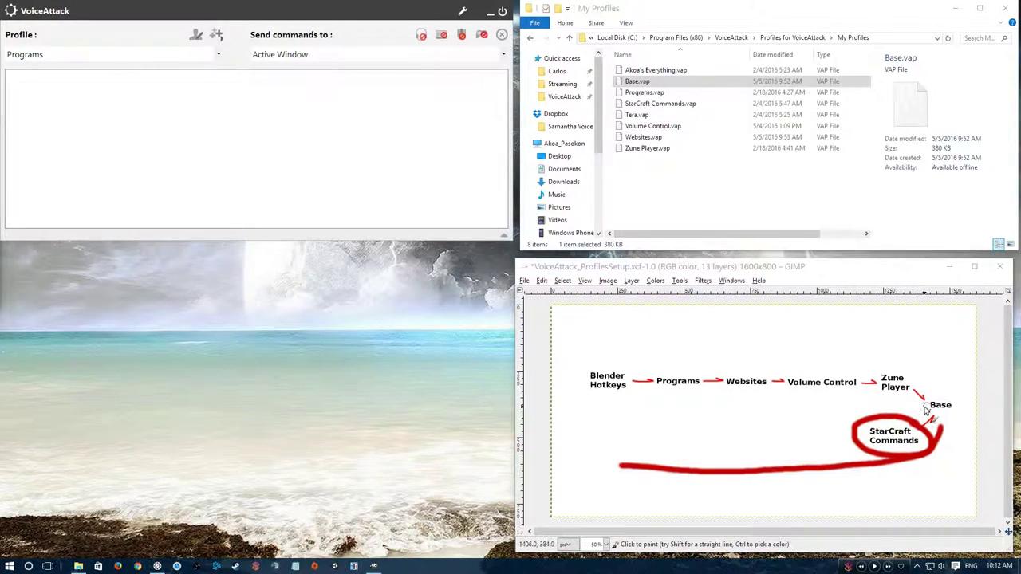
mouse_move(951, 402)
left_mouse_down()
mouse_move(877, 410)
mouse_move(955, 468)
mouse_move(942, 388)
left_mouse_up()
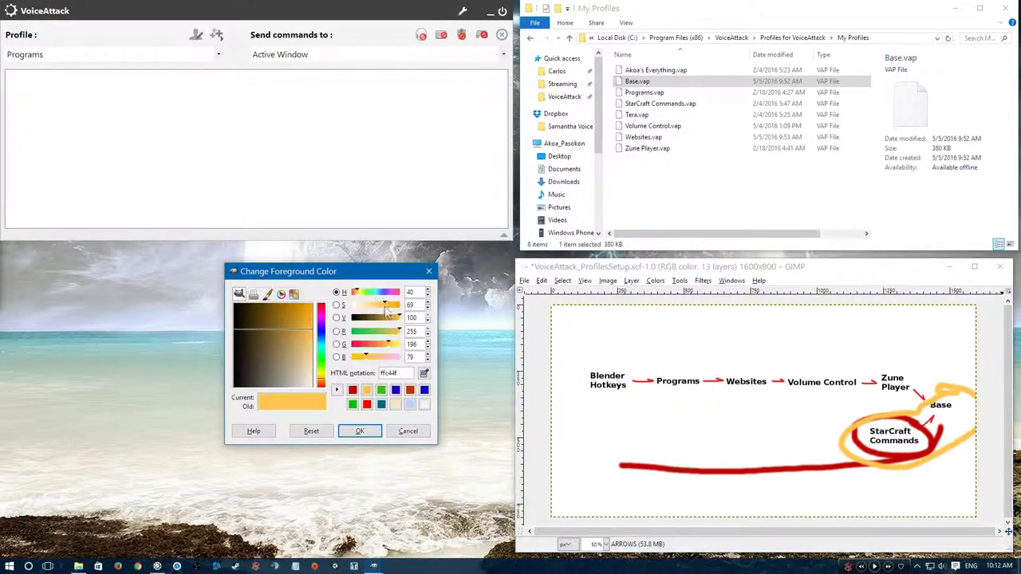
- Set the foreground colour to green 25c44f and outline the chain from Blender Hotkeys to Zune Player
left_click(375, 341)
left_click(355, 430)
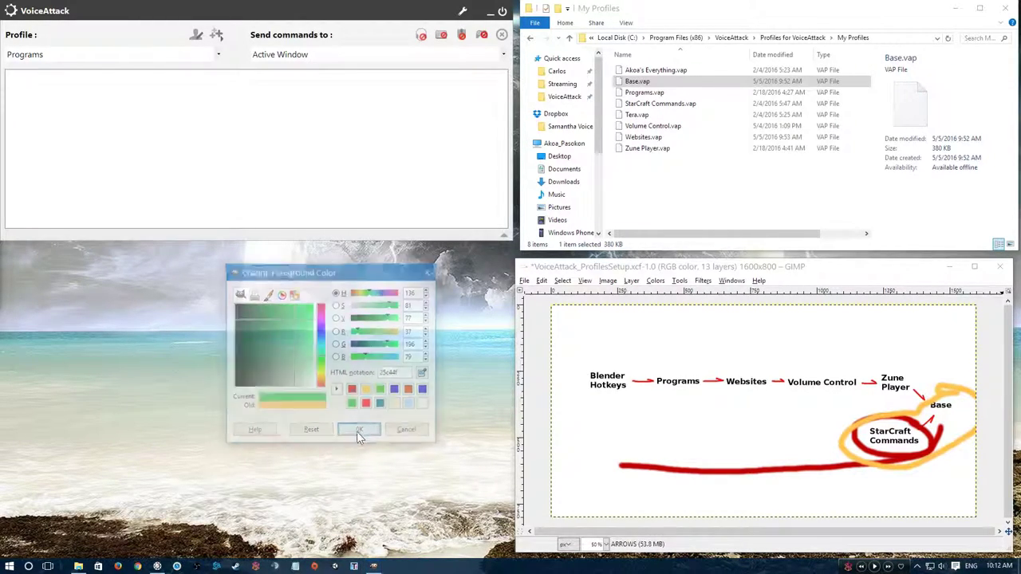
mouse_move(921, 350)
left_mouse_down()
mouse_move(558, 381)
mouse_move(726, 400)
mouse_move(909, 403)
mouse_move(926, 371)
mouse_move(924, 349)
left_mouse_up()
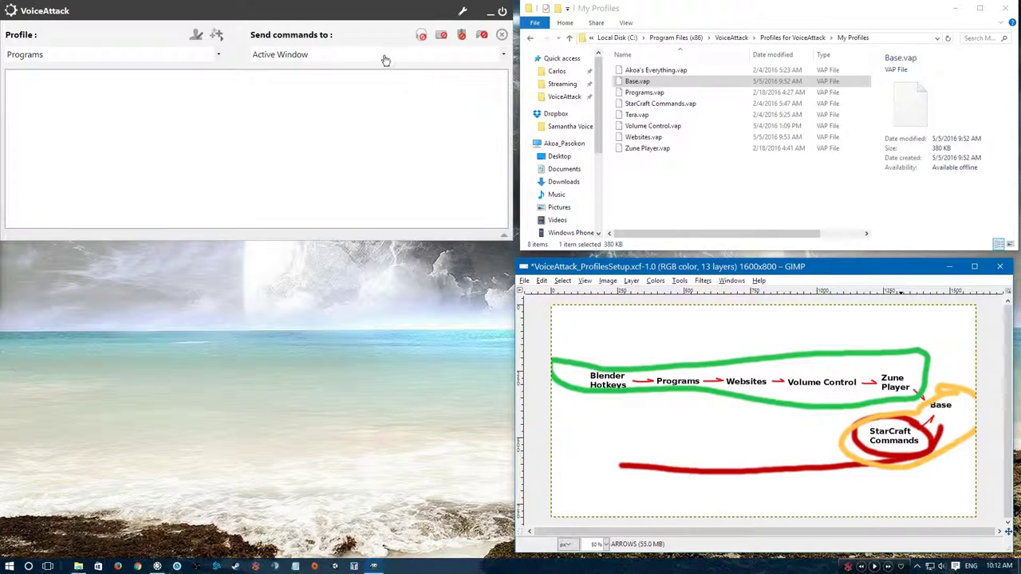